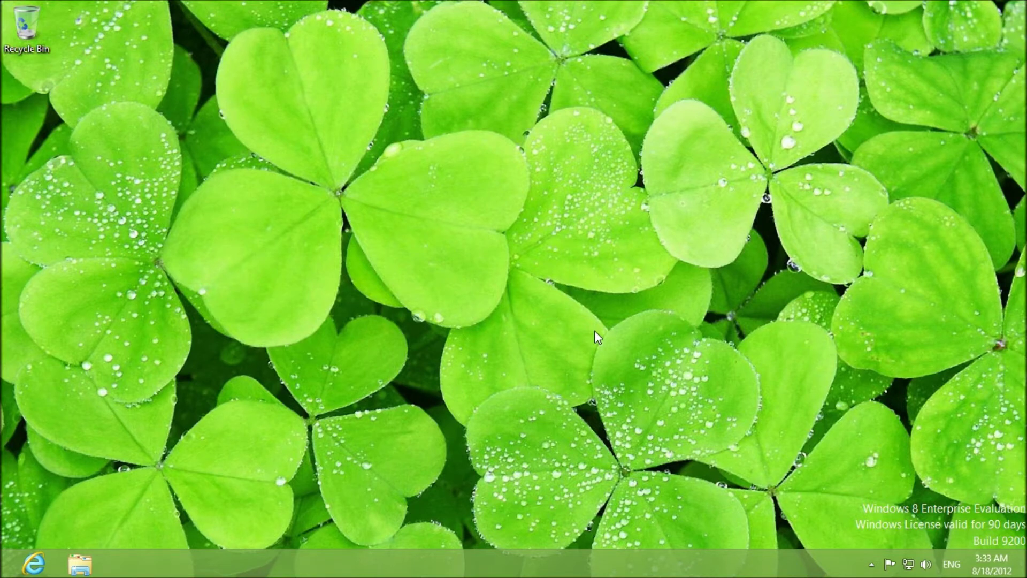
Apply the Earth theme from the desktop's Personalization window, then minimize the window.
{"action": "right_click", "coordinate": [538, 227]}
{"action": "left_click", "coordinate": [611, 371]}
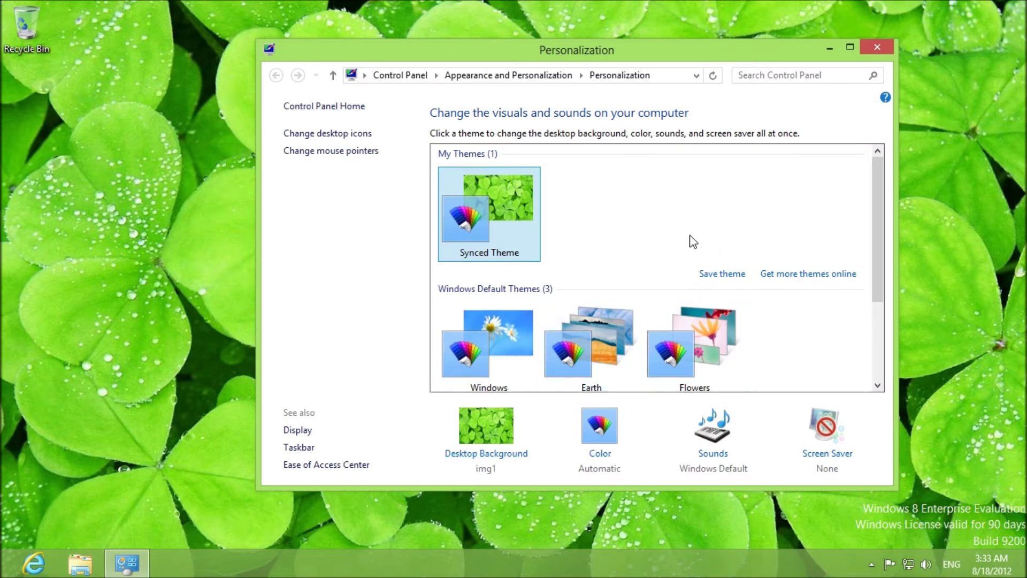
{"action": "left_click_drag", "start_coordinate": [609, 49], "coordinate": [614, 4]}
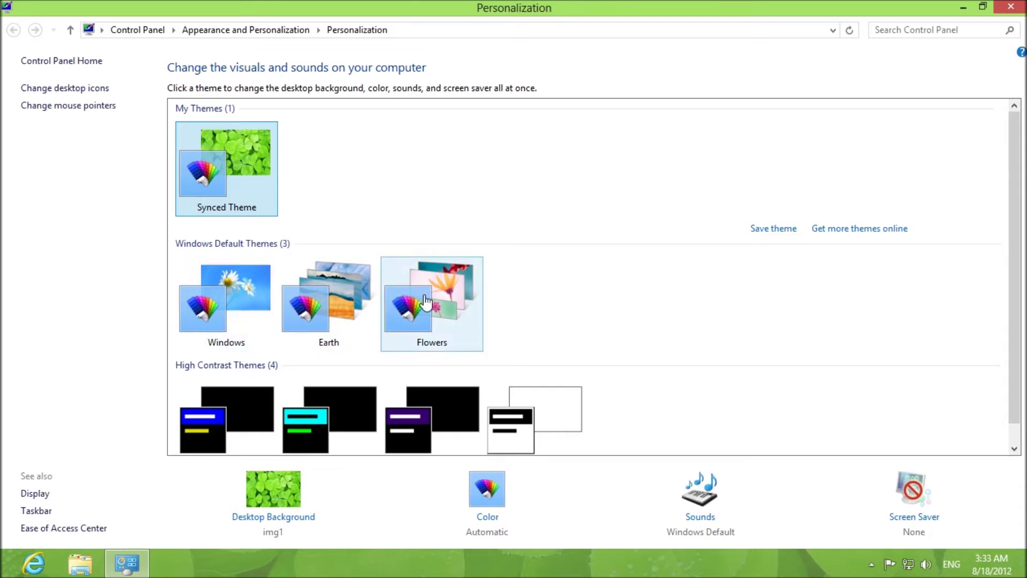
{"action": "left_click", "coordinate": [320, 318]}
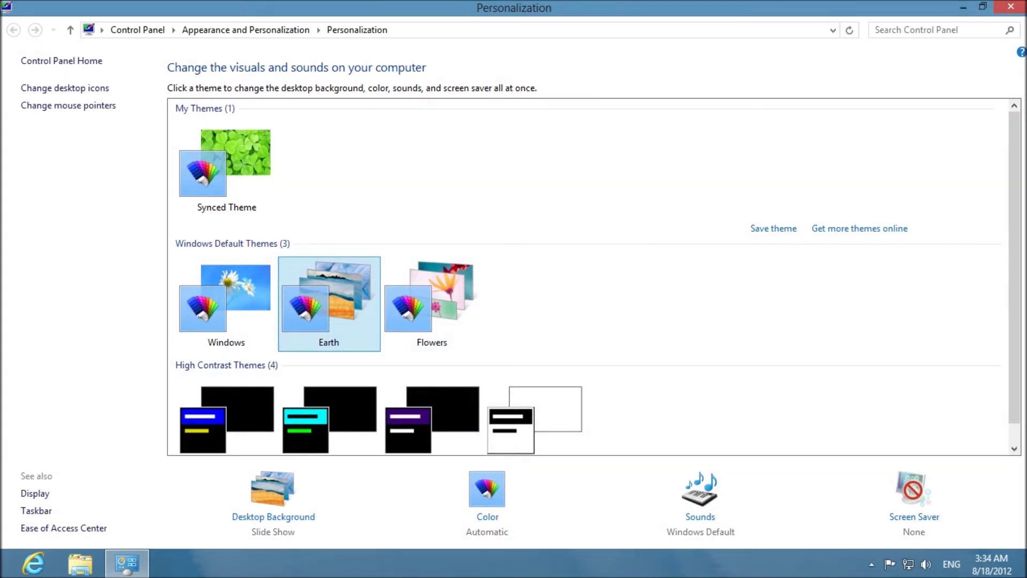
{"action": "left_click", "coordinate": [963, 7]}
{"action": "mouse_move", "coordinate": [1024, 2]}
Advance the Earth wallpaper five times, past sea, rocks and green fields, to desert dunes.
{"action": "left_click", "coordinate": [963, 7]}
{"action": "right_click", "coordinate": [443, 240]}
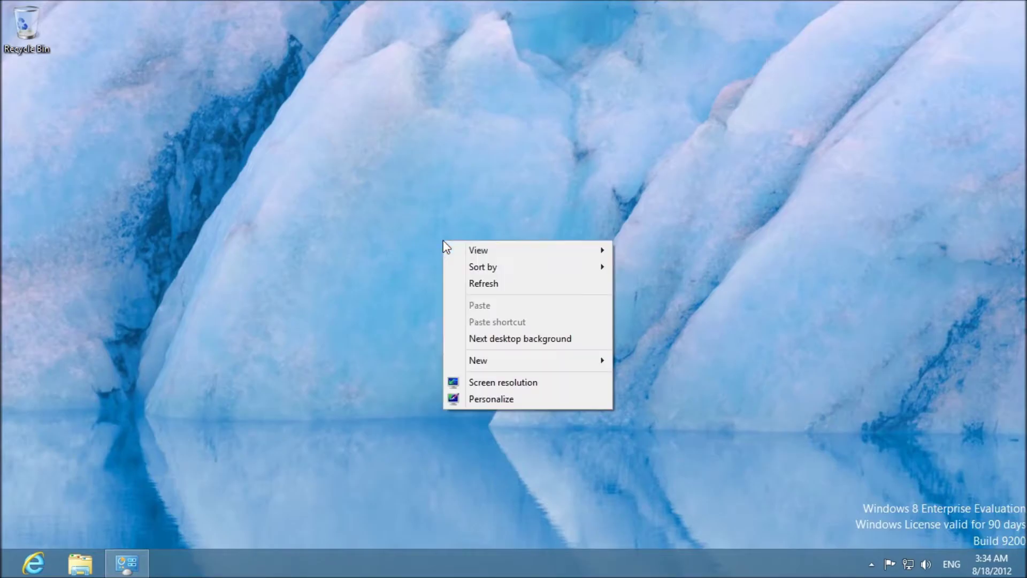
{"action": "left_click", "coordinate": [518, 338]}
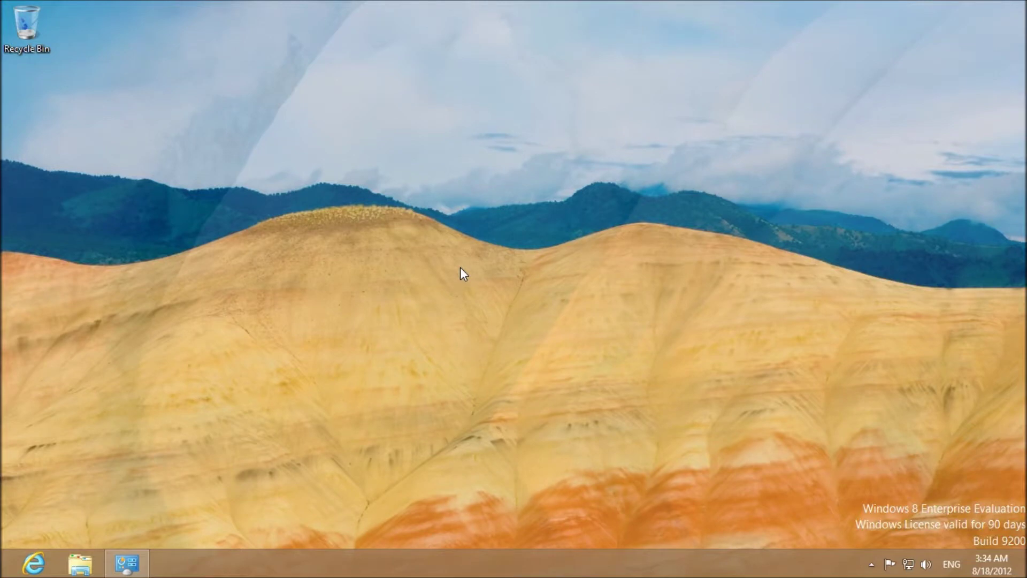
{"action": "right_click", "coordinate": [462, 269]}
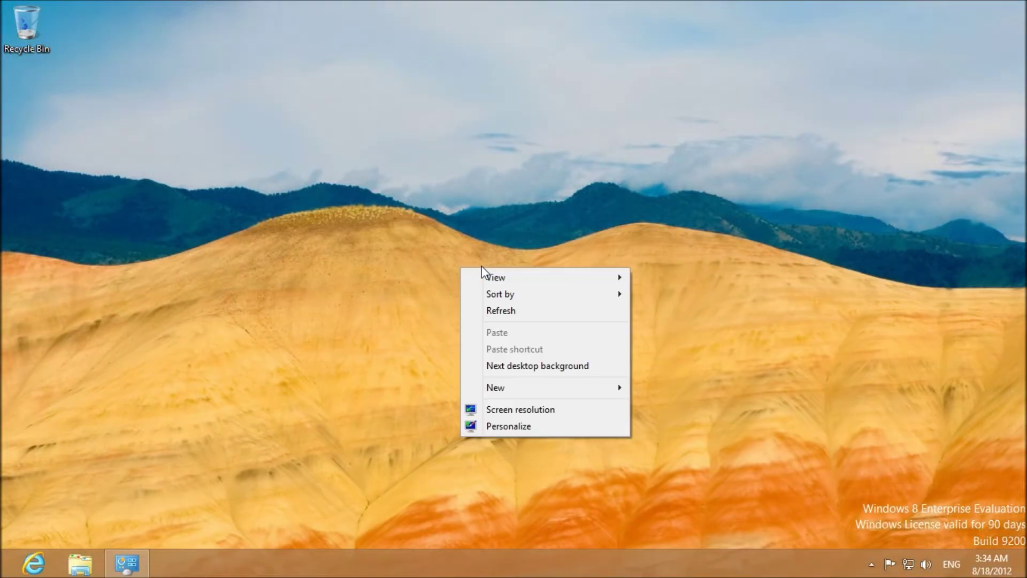
{"action": "left_click", "coordinate": [522, 366]}
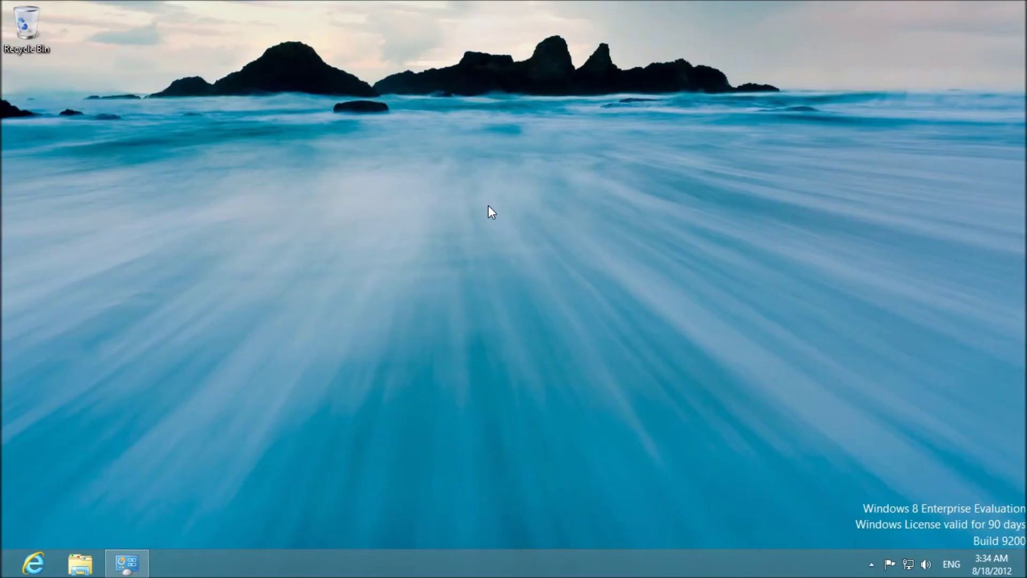
{"action": "right_click", "coordinate": [489, 207]}
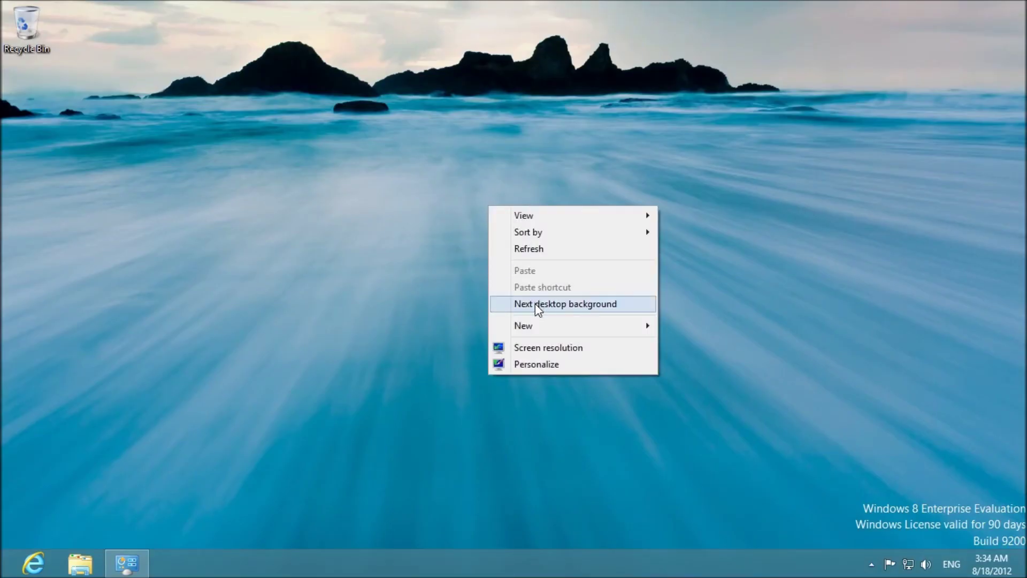
{"action": "left_click", "coordinate": [535, 303]}
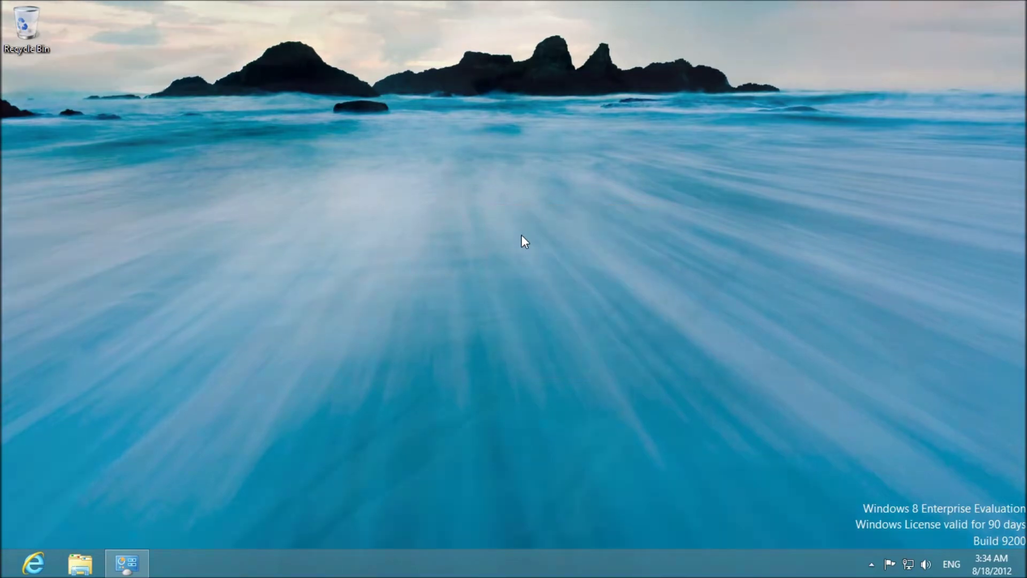
{"action": "right_click", "coordinate": [522, 235]}
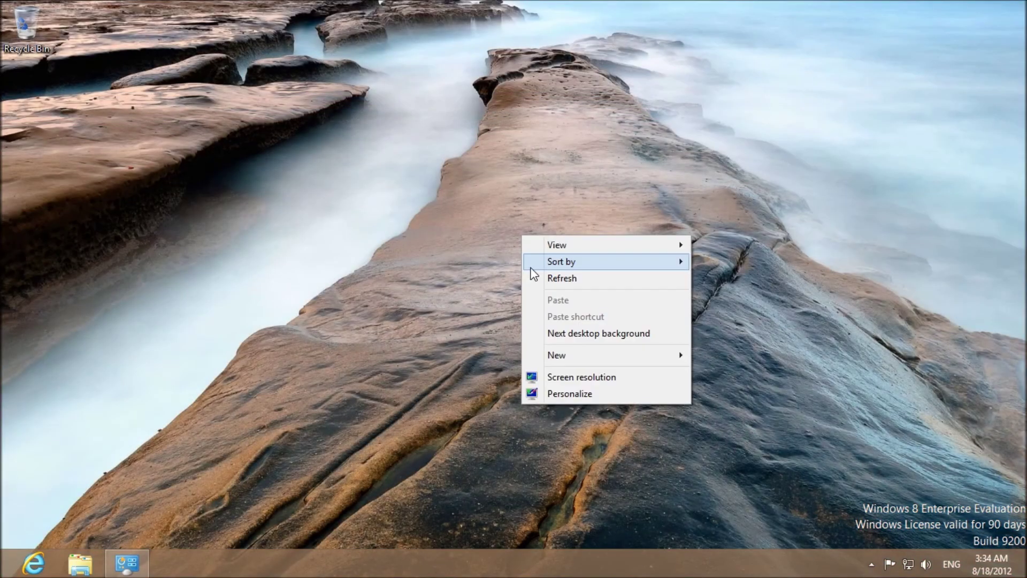
{"action": "left_click", "coordinate": [550, 340]}
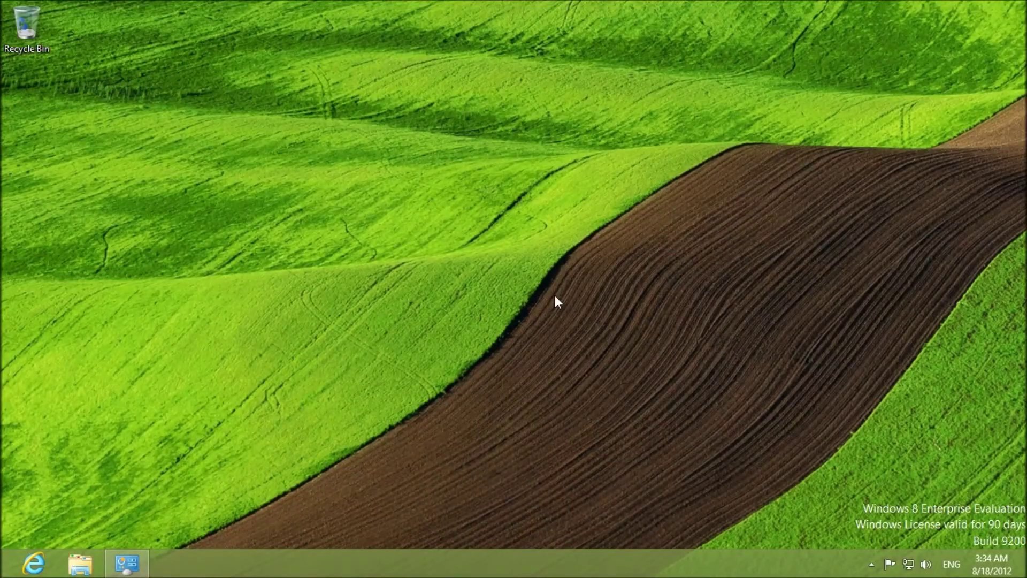
{"action": "right_click", "coordinate": [554, 294]}
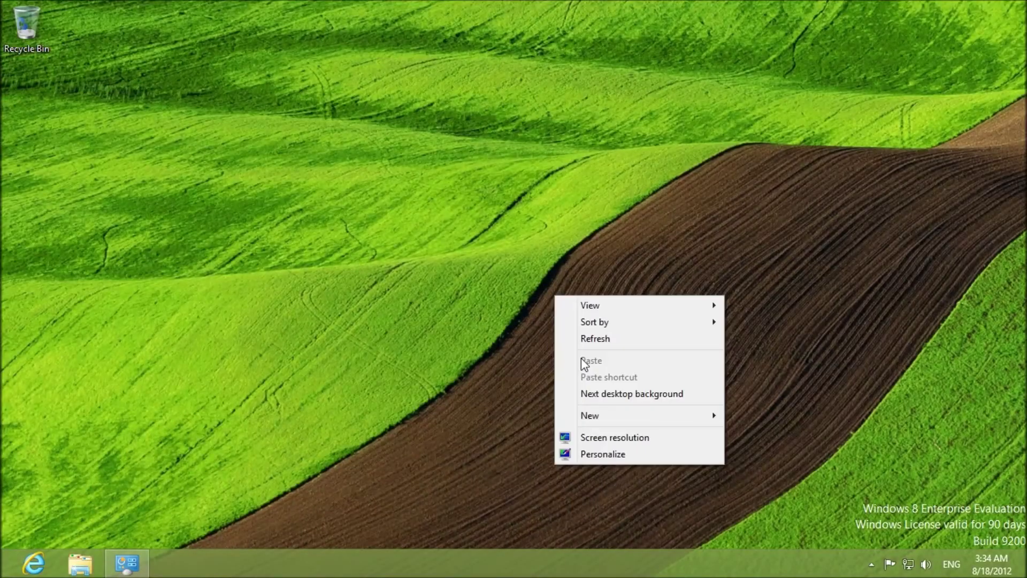
{"action": "left_click", "coordinate": [592, 393]}
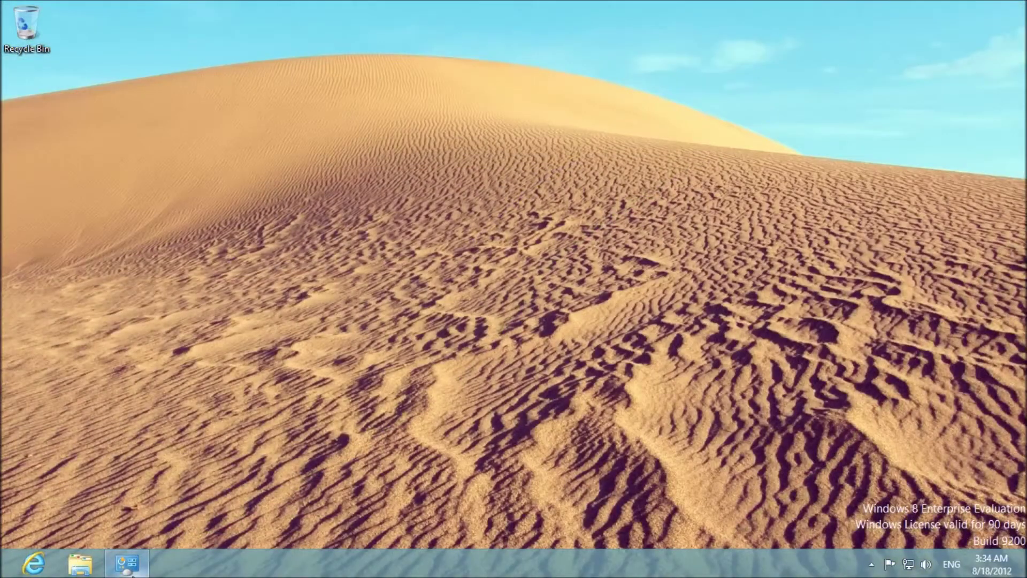
{"action": "left_click", "coordinate": [128, 566]}
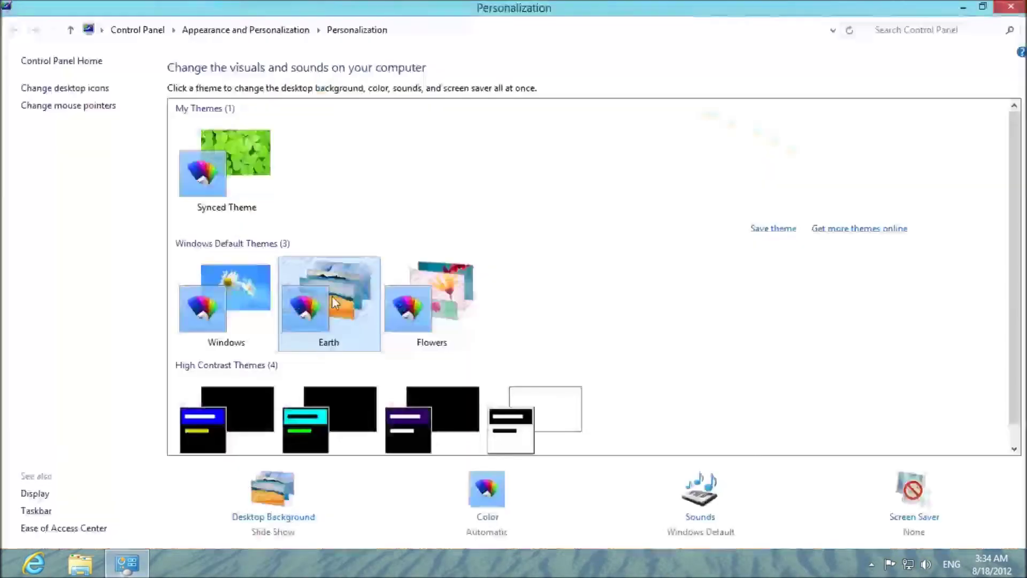
Reapply the Synced Theme with the clover background and close Personalization.
{"action": "scroll", "coordinate": [467, 374], "scroll_direction": "down", "scroll_amount": 1}
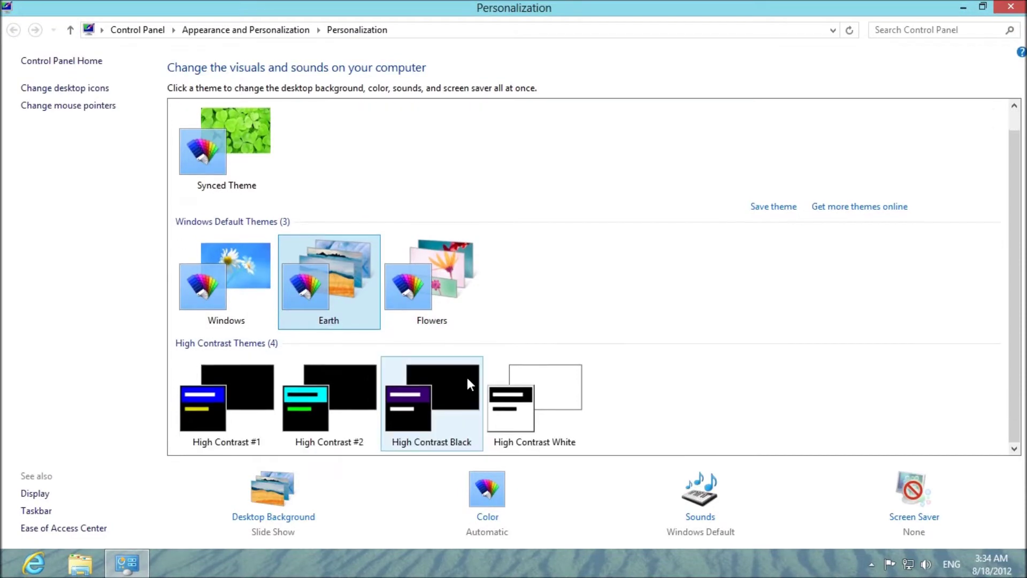
{"action": "scroll", "coordinate": [466, 375], "scroll_direction": "up", "scroll_amount": 1}
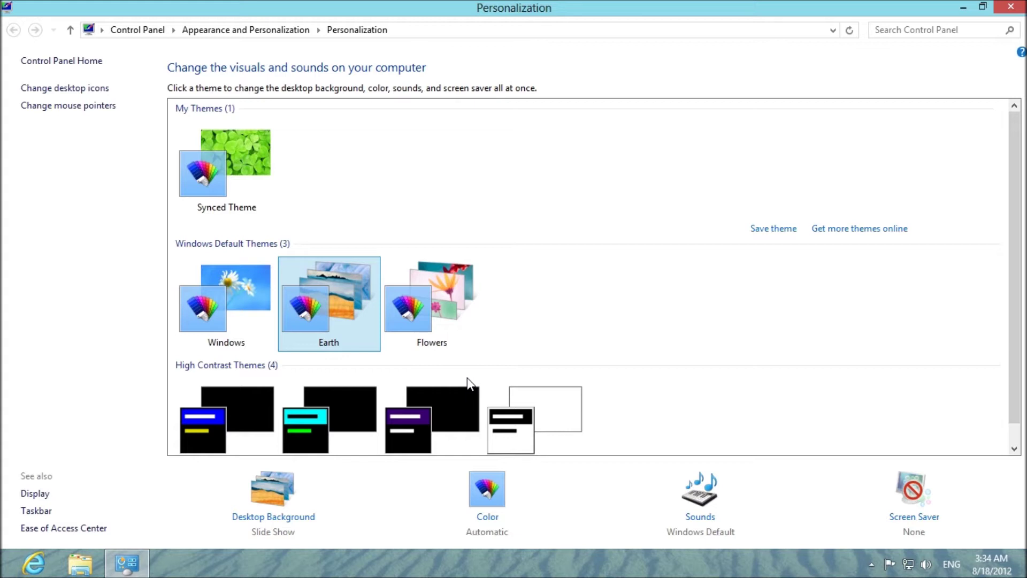
{"action": "left_click", "coordinate": [252, 162]}
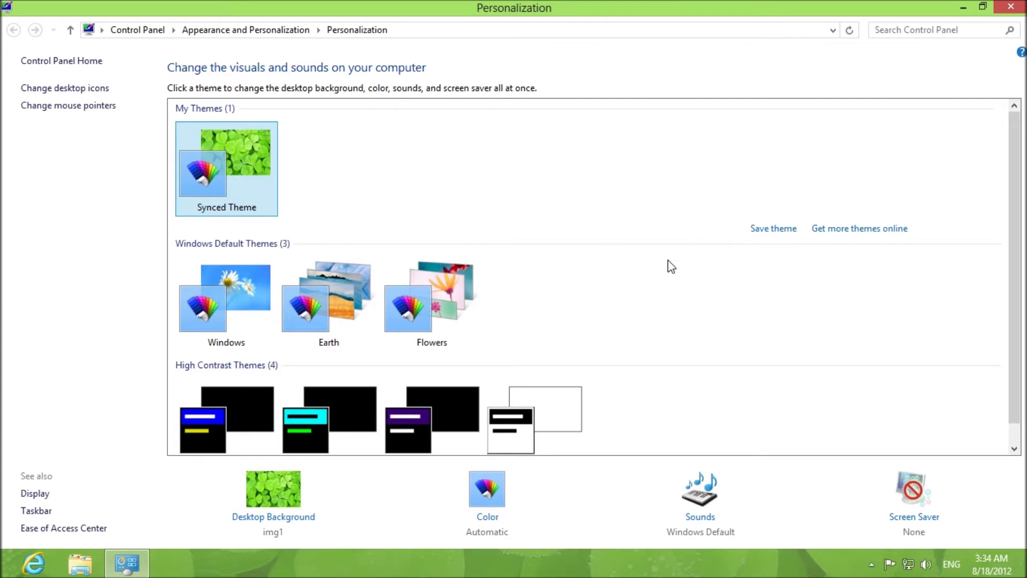
{"action": "left_click", "coordinate": [1010, 7]}
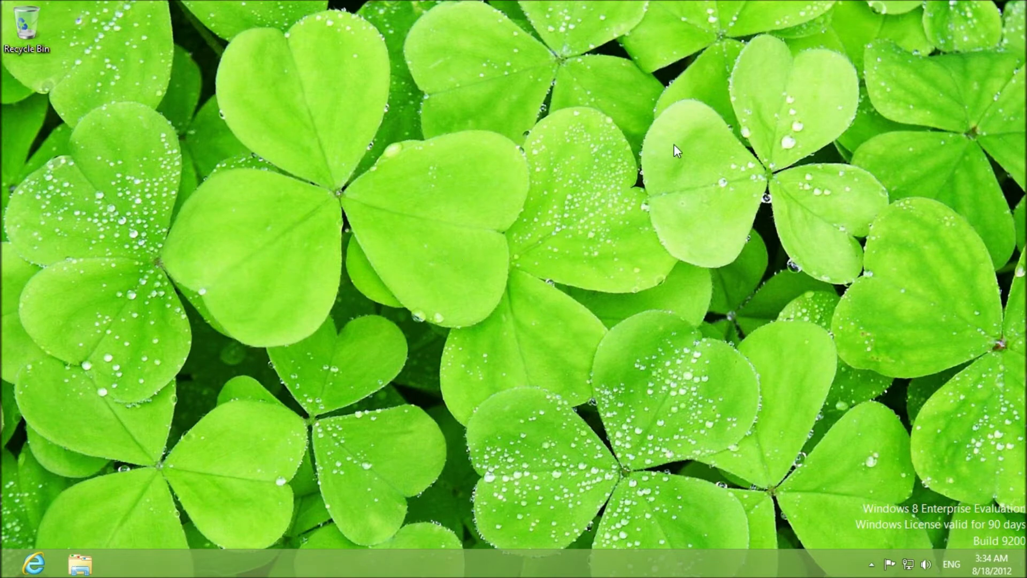
Open PC settings through the Settings charm and go to Sync your settings.
{"action": "mouse_move", "coordinate": [1, 576]}
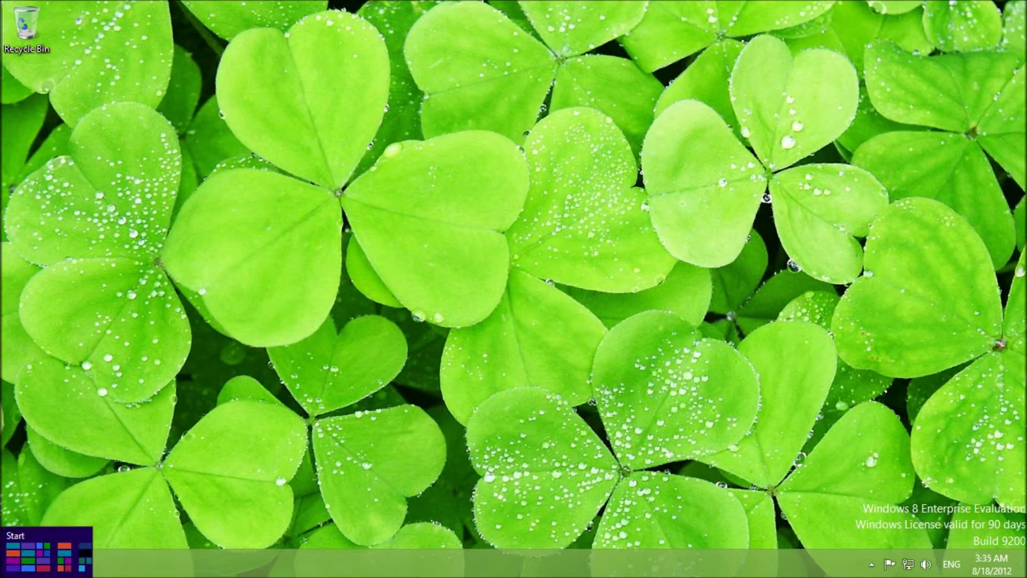
{"action": "mouse_move", "coordinate": [1025, 575]}
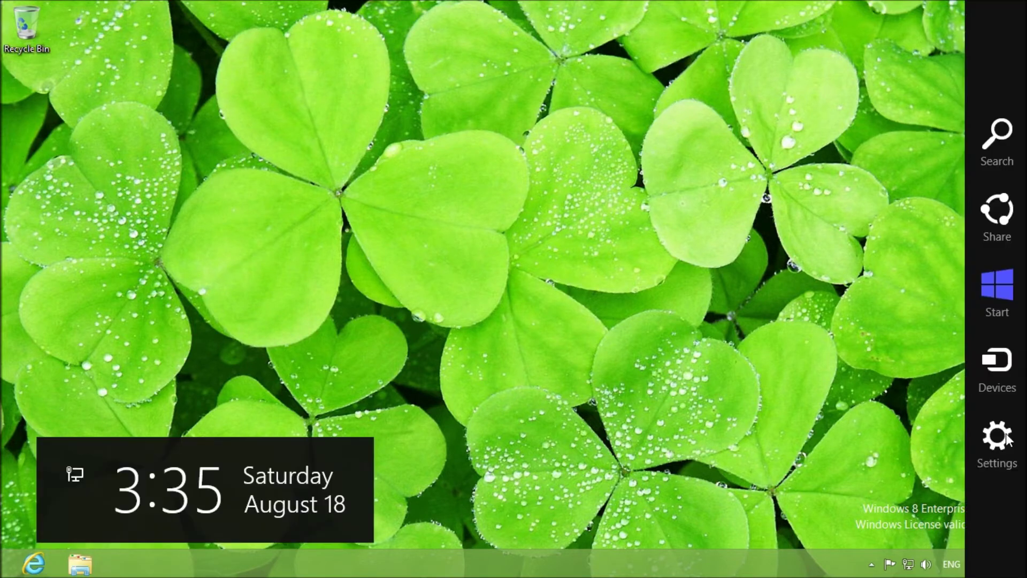
{"action": "left_click", "coordinate": [1005, 440]}
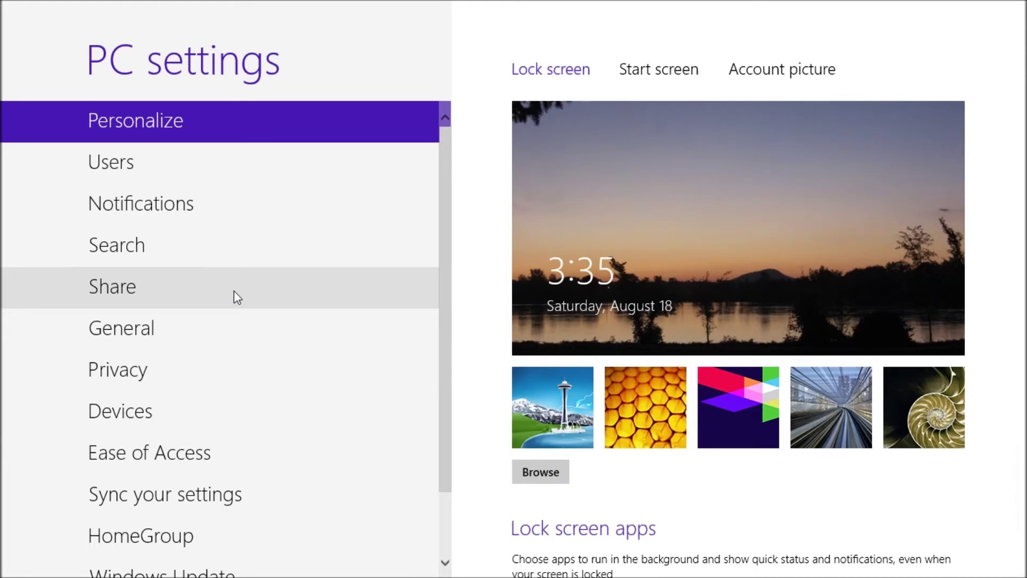
{"action": "scroll", "coordinate": [233, 290], "scroll_direction": "down", "scroll_amount": 3}
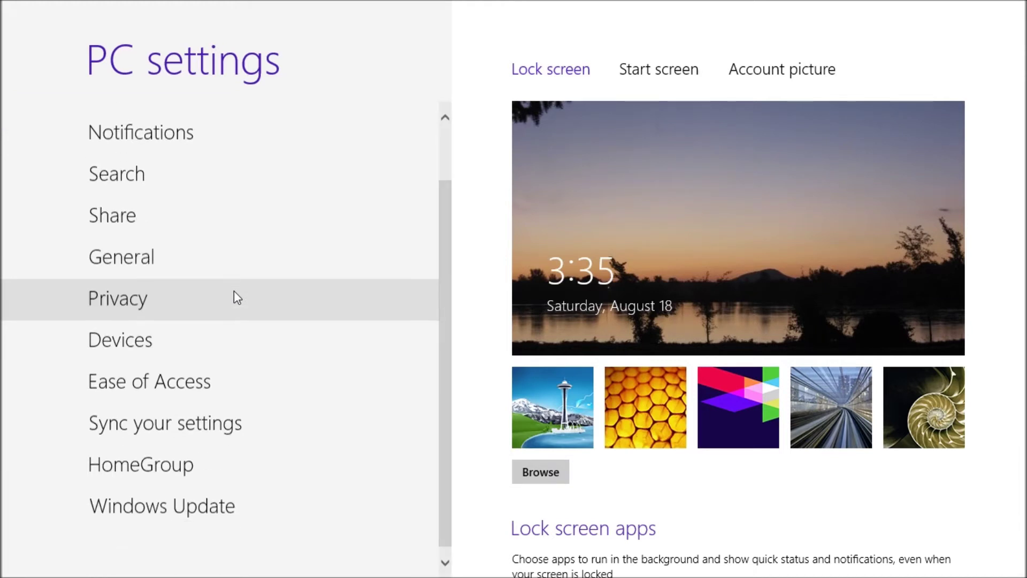
{"action": "scroll", "coordinate": [171, 493], "scroll_direction": "up", "scroll_amount": 3}
{"action": "left_click", "coordinate": [171, 492]}
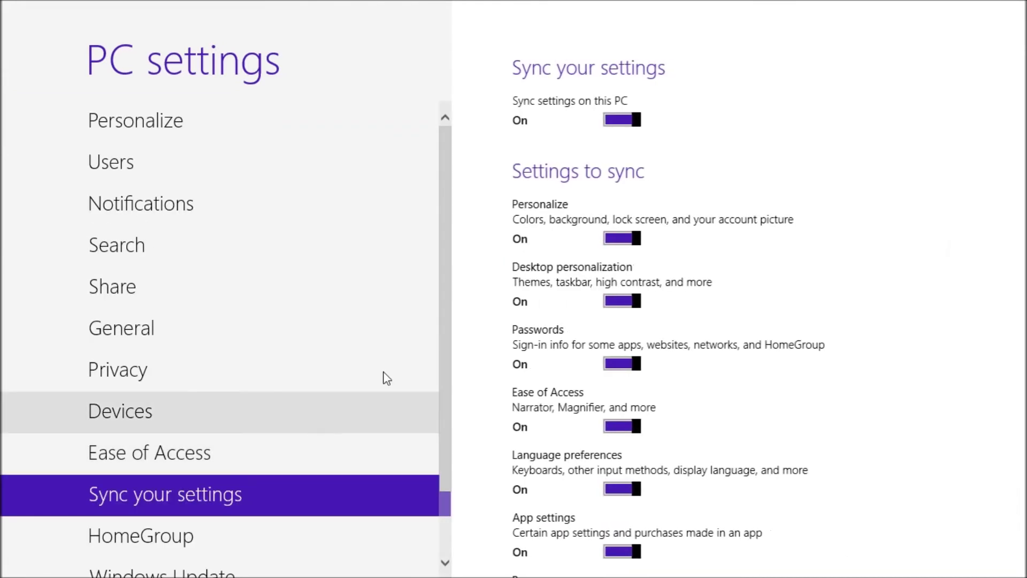
Look over the sync toggles, all On, then drag PC settings closed to reach Start.
{"action": "scroll", "coordinate": [690, 250], "scroll_direction": "down", "scroll_amount": 2}
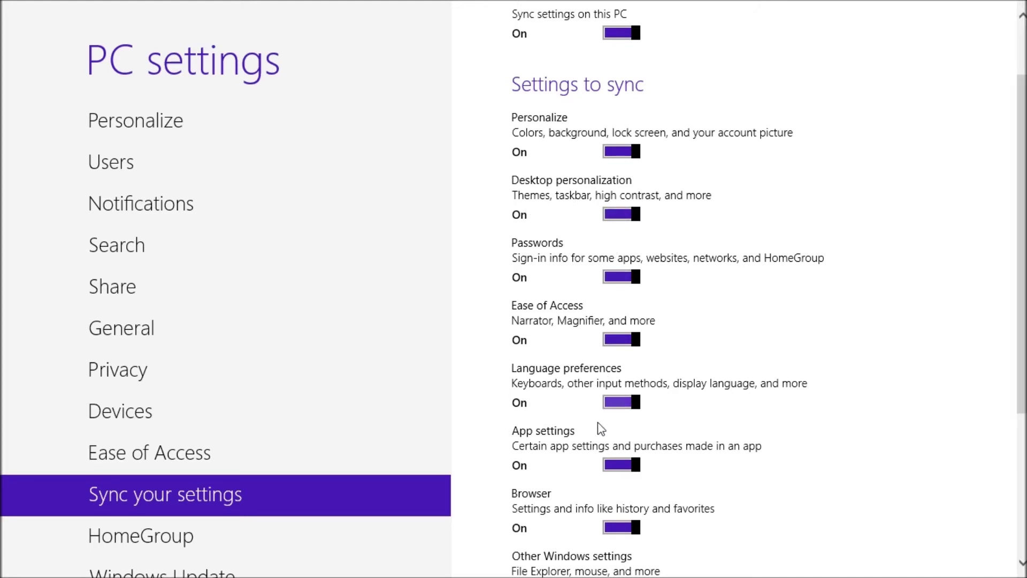
{"action": "scroll", "coordinate": [597, 428], "scroll_direction": "down", "scroll_amount": 3}
{"action": "scroll", "coordinate": [595, 427], "scroll_direction": "down", "scroll_amount": 1}
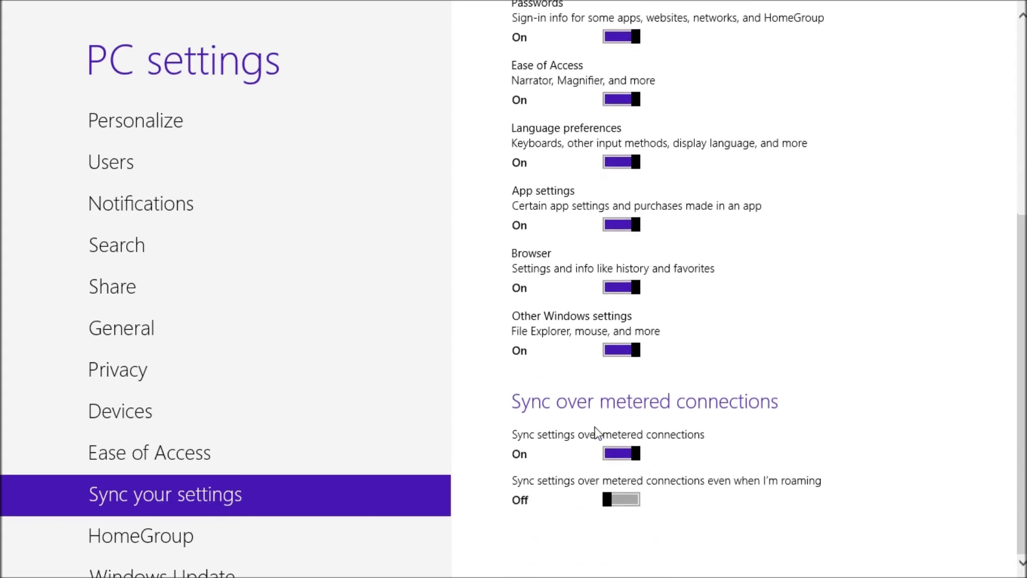
{"action": "scroll", "coordinate": [596, 425], "scroll_direction": "up", "scroll_amount": 5}
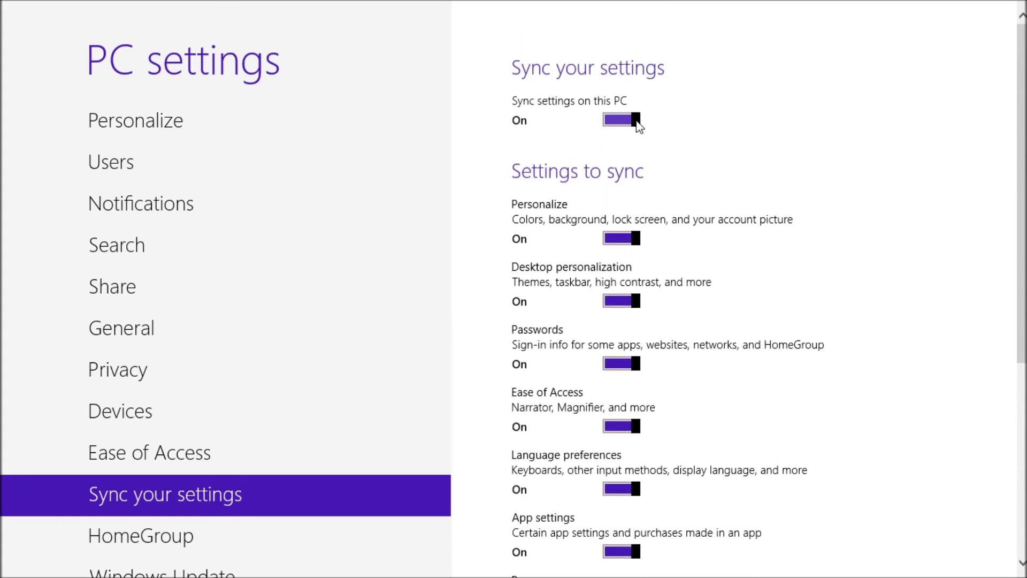
{"action": "left_click_drag", "start_coordinate": [378, 5], "coordinate": [439, 556]}
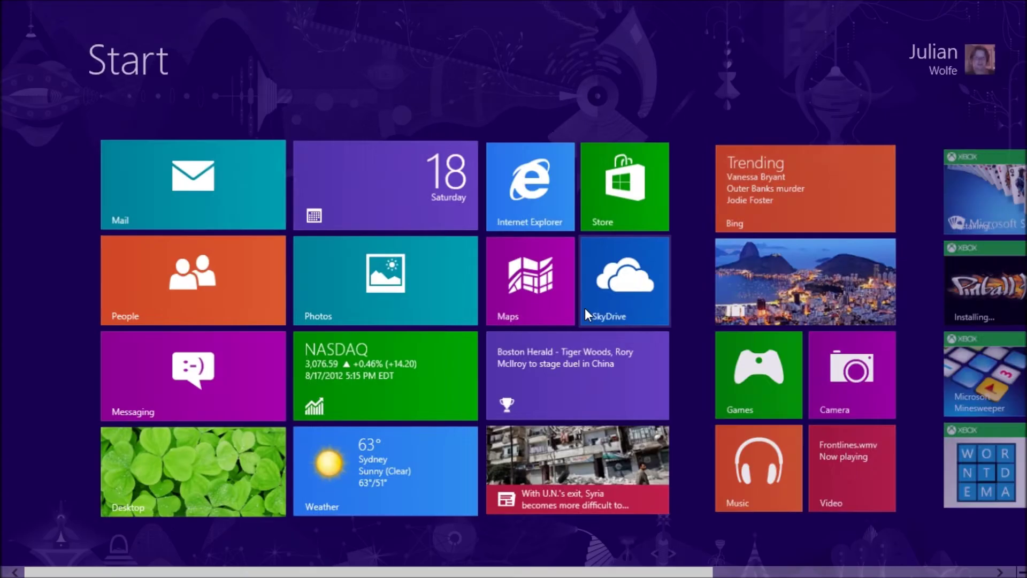
Check the available screen resolutions, keep 1366 × 768 and cancel Screen Resolution.
{"action": "left_click", "coordinate": [161, 473]}
{"action": "right_click", "coordinate": [599, 287]}
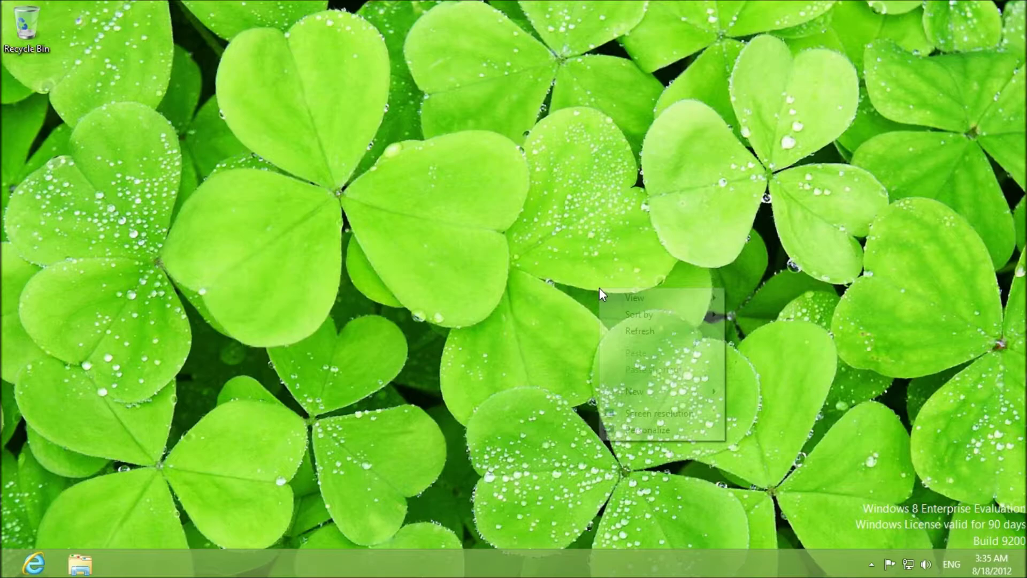
{"action": "left_click", "coordinate": [645, 415]}
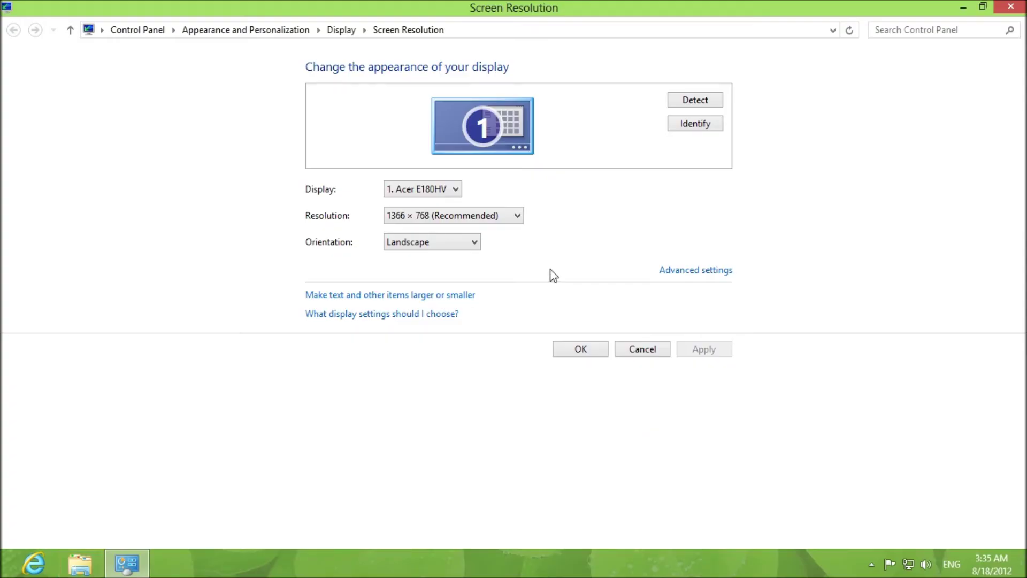
{"action": "left_click", "coordinate": [466, 216]}
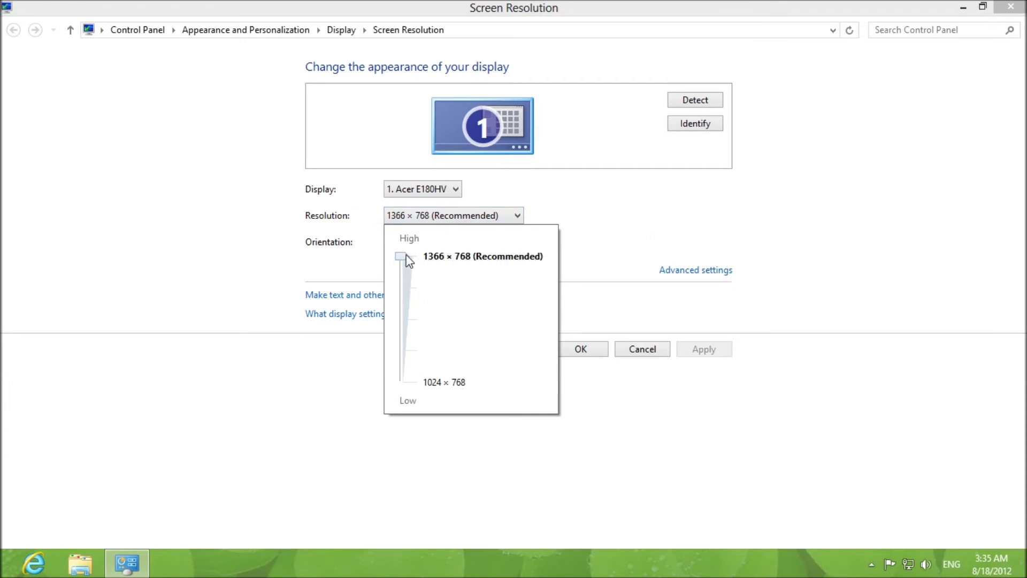
{"action": "mouse_move", "coordinate": [406, 259]}
{"action": "left_mouse_down"}
{"action": "mouse_move", "coordinate": [413, 361]}
{"action": "mouse_move", "coordinate": [417, 266]}
{"action": "left_mouse_up"}
{"action": "left_click", "coordinate": [730, 206]}
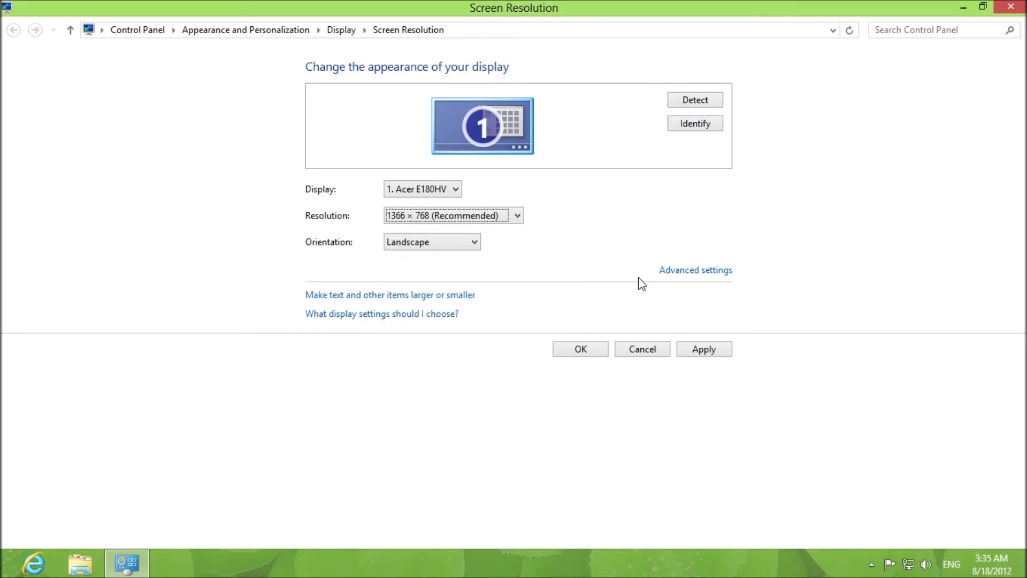
{"action": "left_click", "coordinate": [645, 351]}
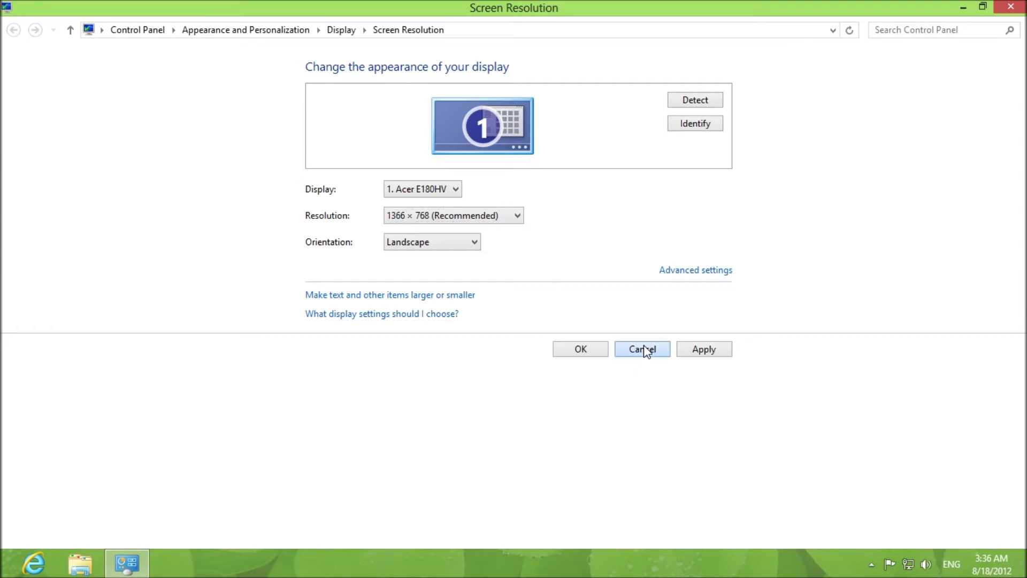
{"action": "left_click", "coordinate": [645, 348]}
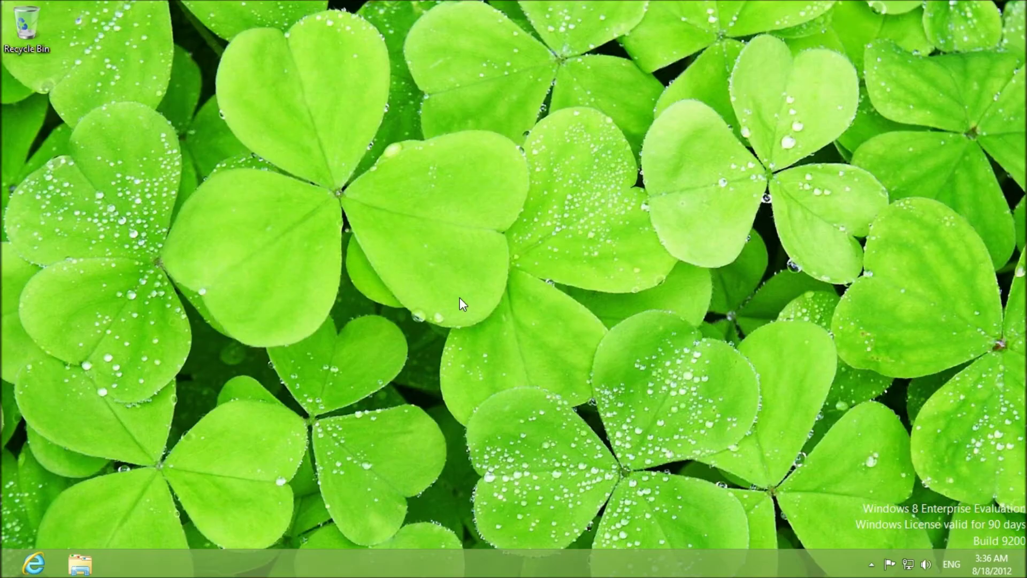